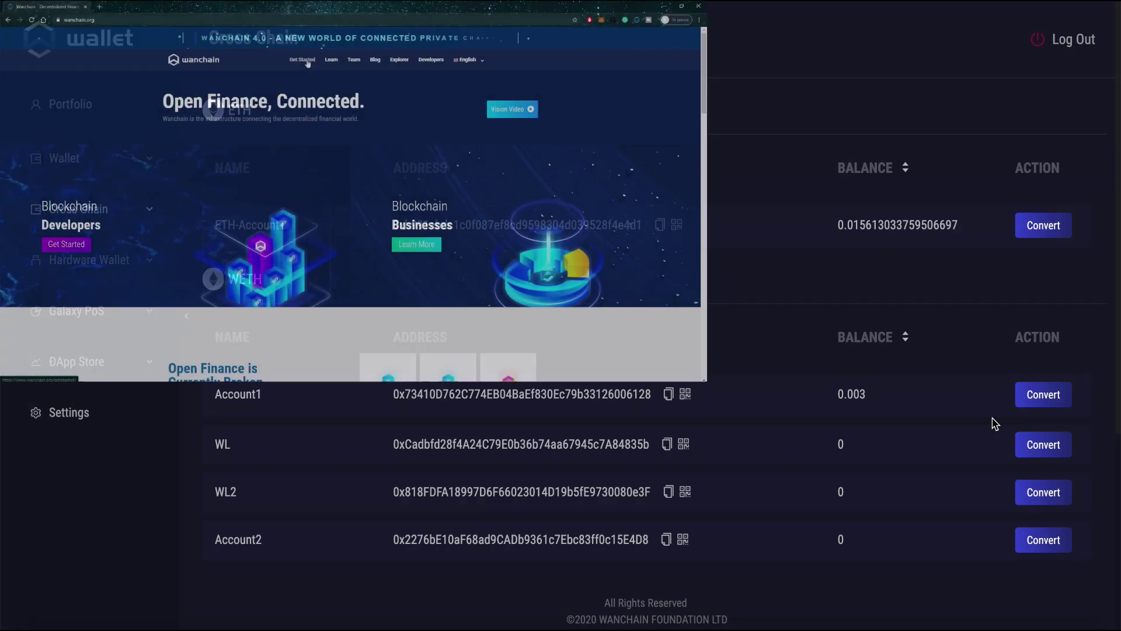
Step: Go to wanchain.org's Get Started page and scroll down to the Wanchain Wallet downloads
left_click(308, 65)
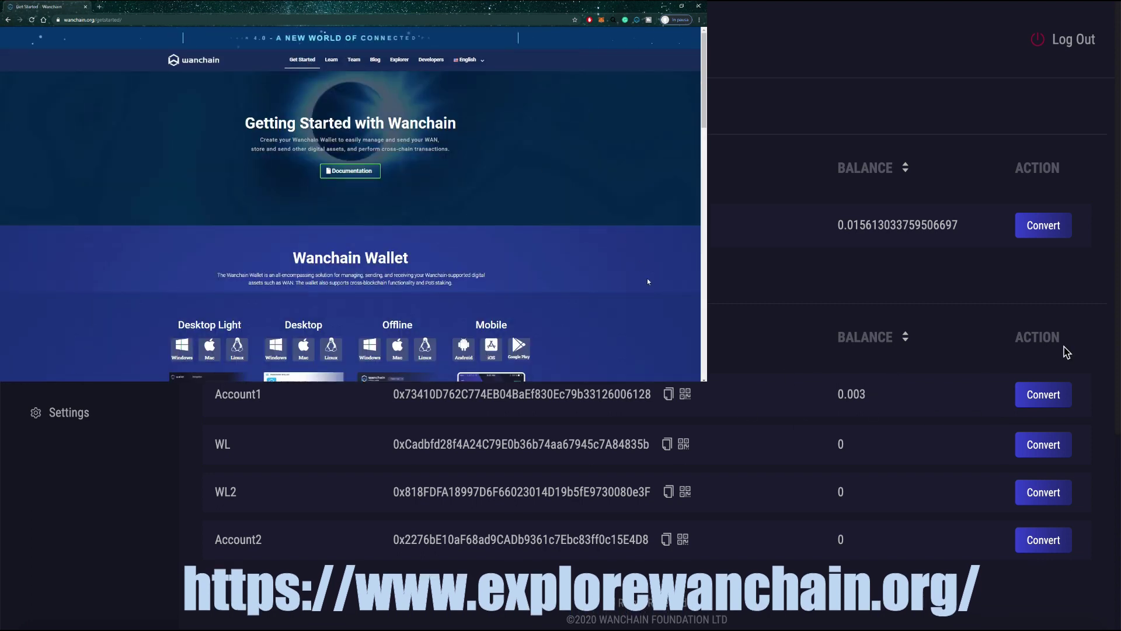
scroll(655, 311, "down", 2)
scroll(656, 312, "down", 2)
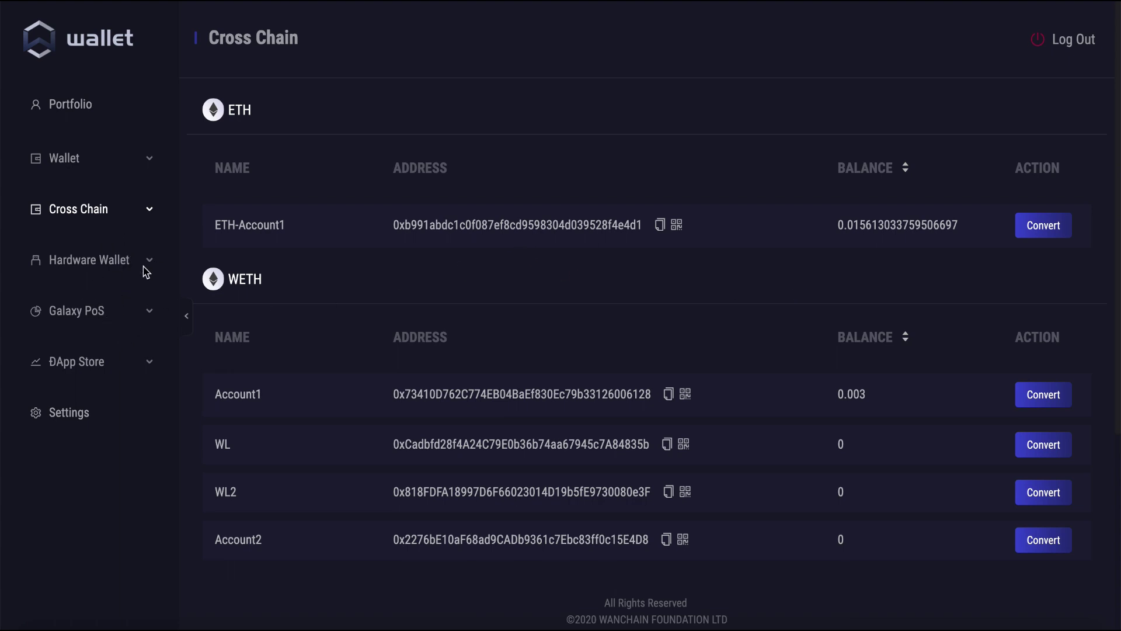
left_click(129, 210)
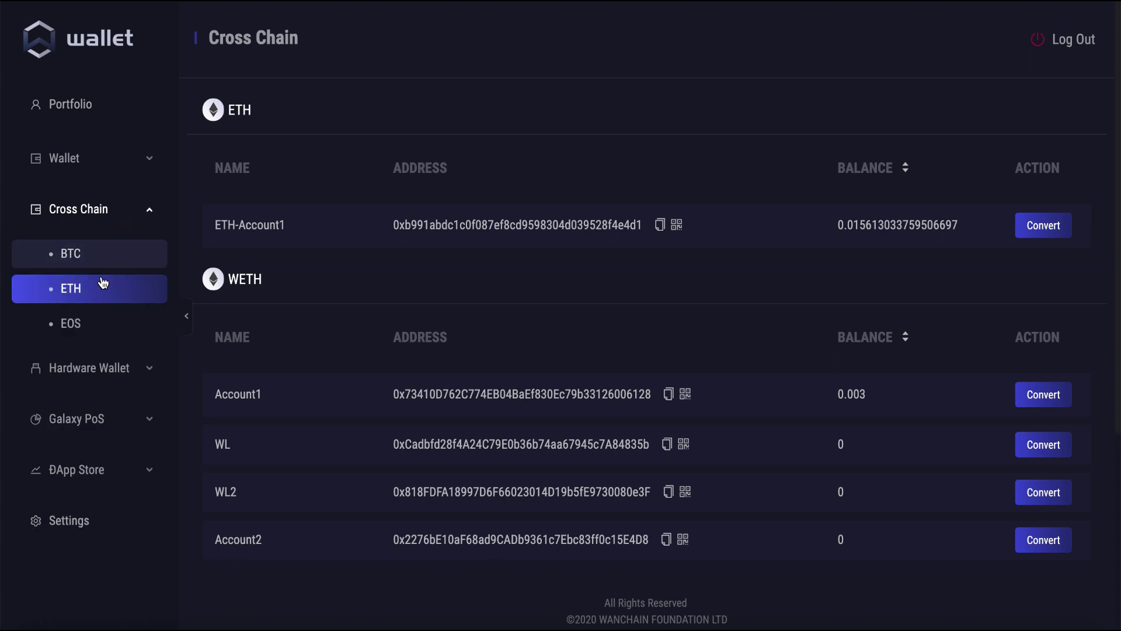
left_click(81, 263)
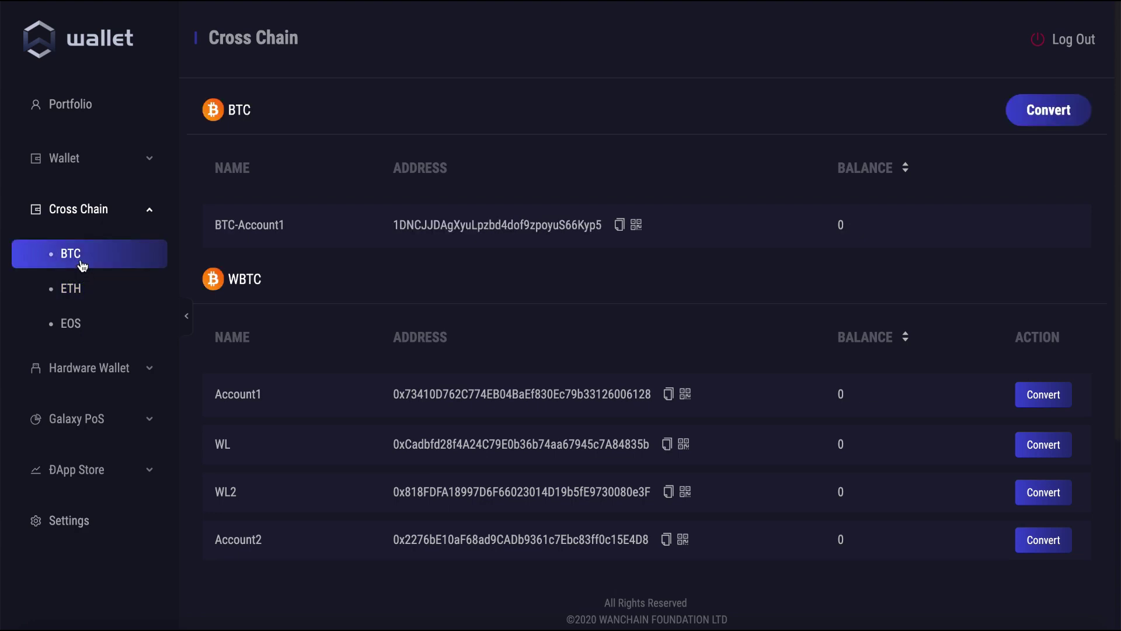
left_click(82, 292)
left_click(89, 333)
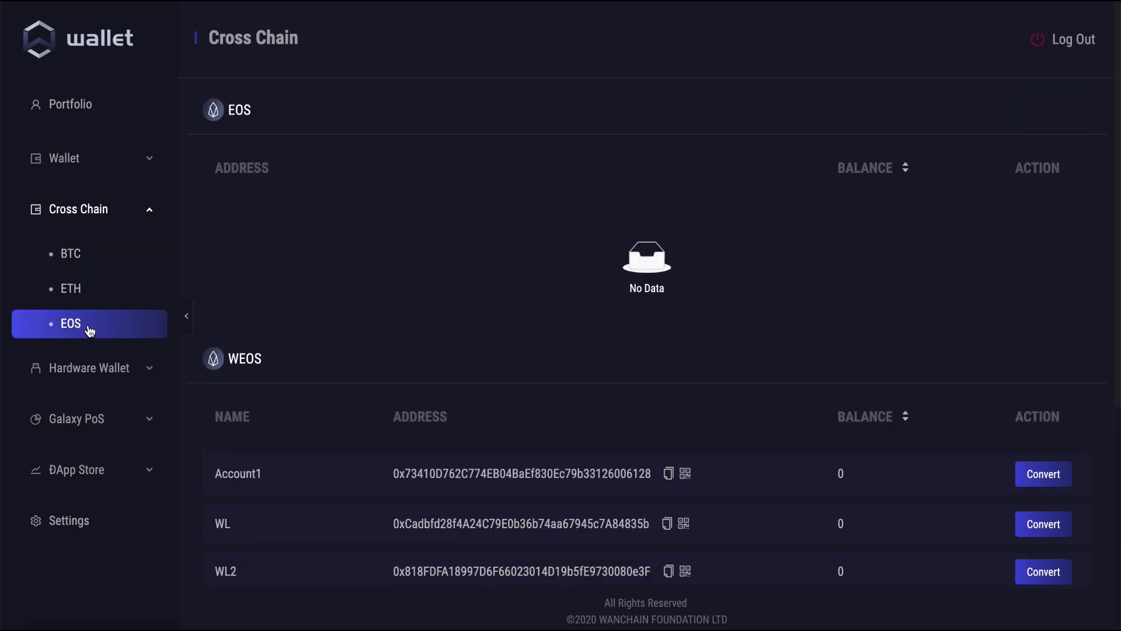
left_click(88, 298)
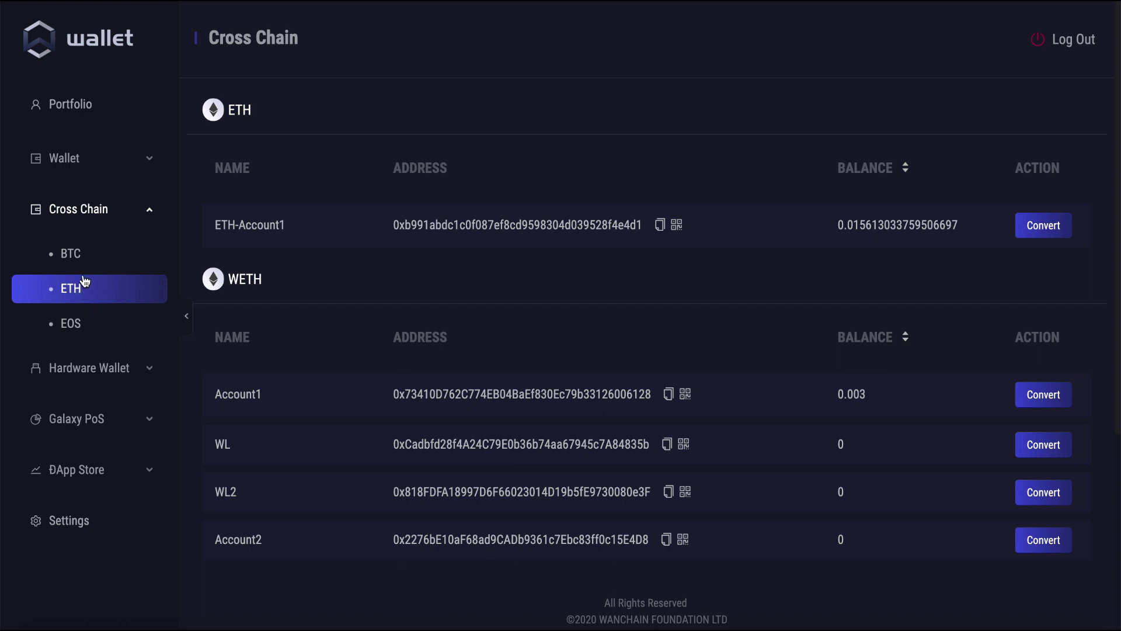
Step: Open the wallet's Settings Config page showing the WRC-20 and ERC-20 token options
left_click(92, 527)
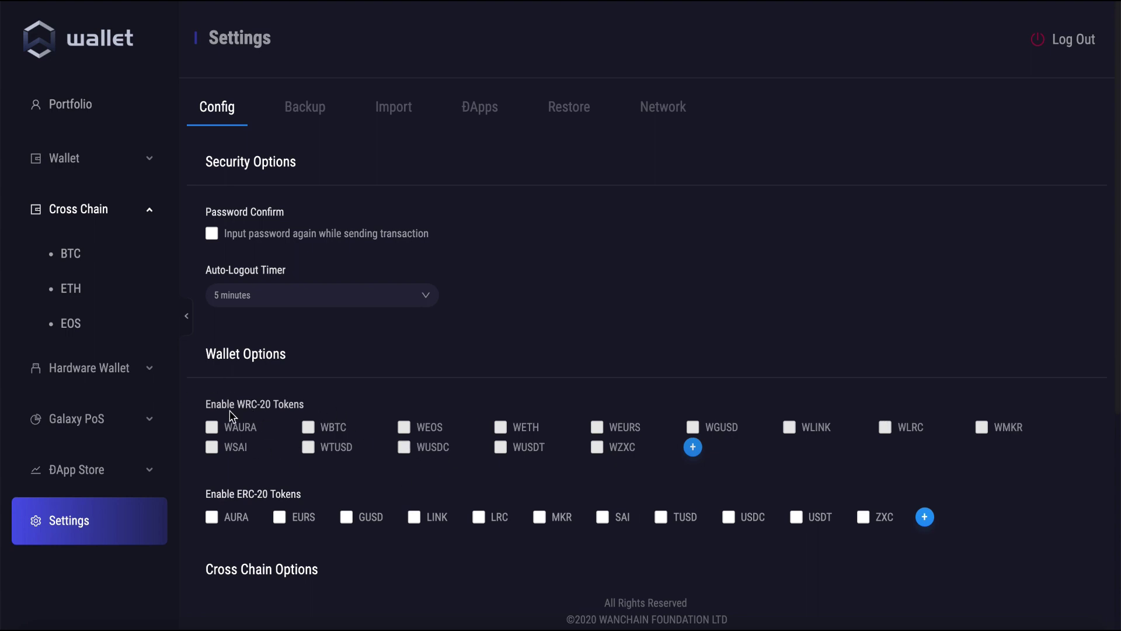
Step: Return to the Cross Chain ETH page listing ETH-Account1 and the four WETH accounts
left_click(79, 293)
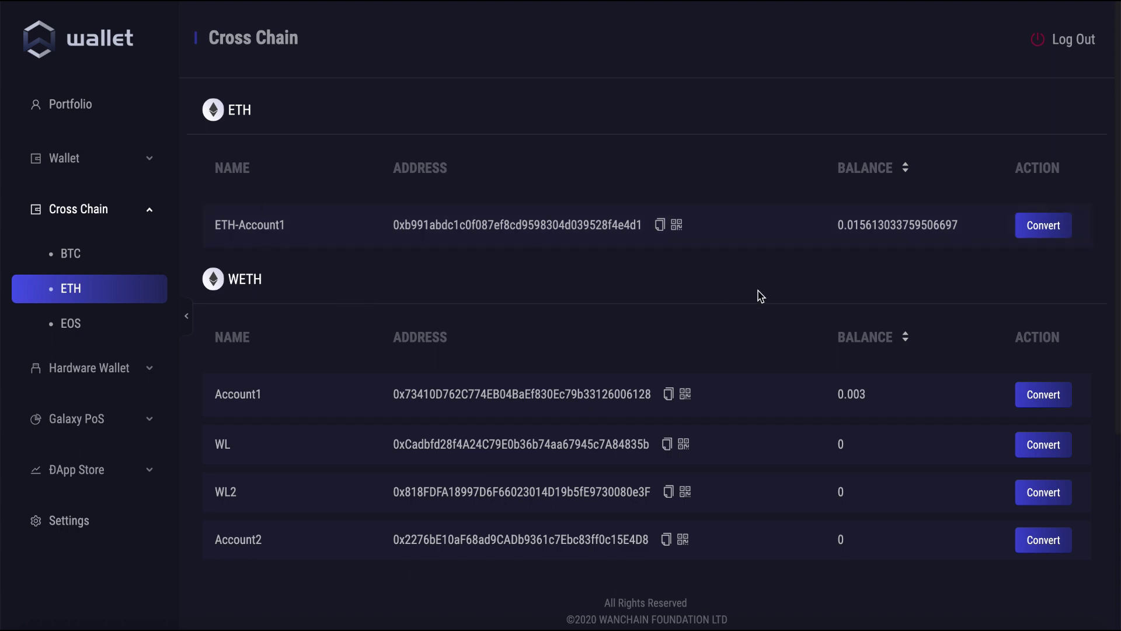
Step: Start an ETH-to-WETH conversion from ETH-Account1, keeping the only storeman address
left_click(1045, 230)
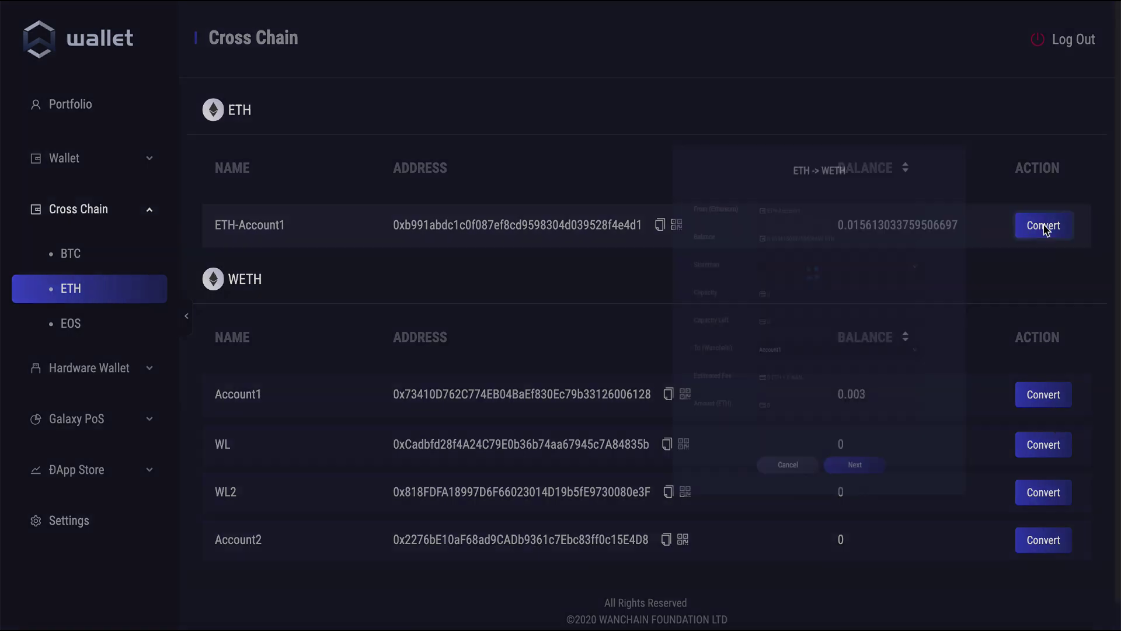
scroll(765, 223, "down", 2)
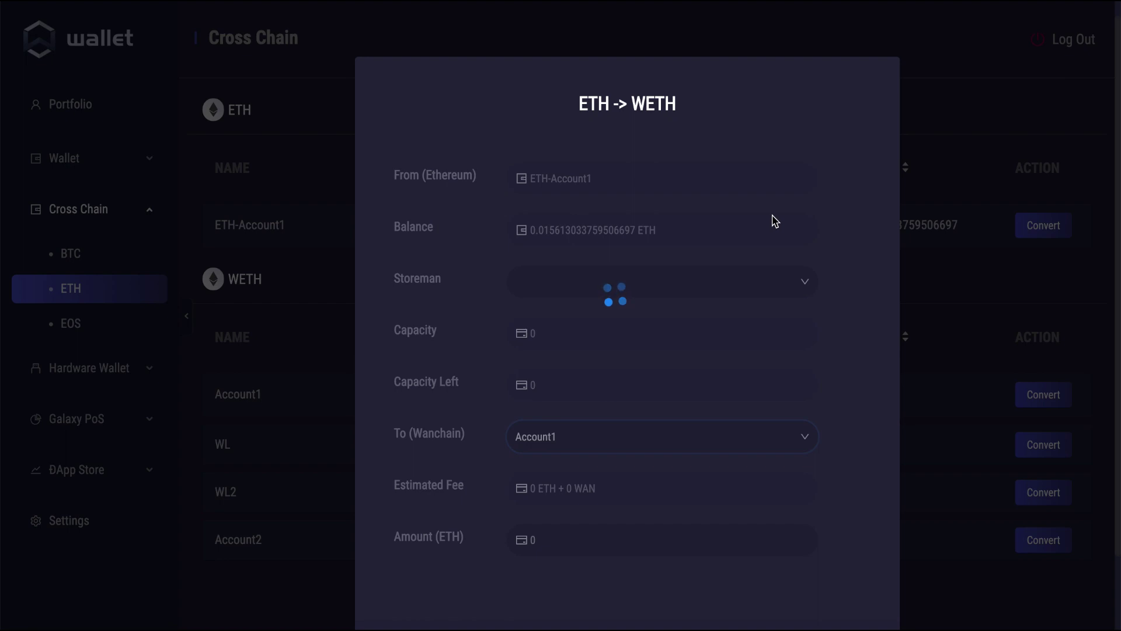
scroll(655, 201, "down", 1)
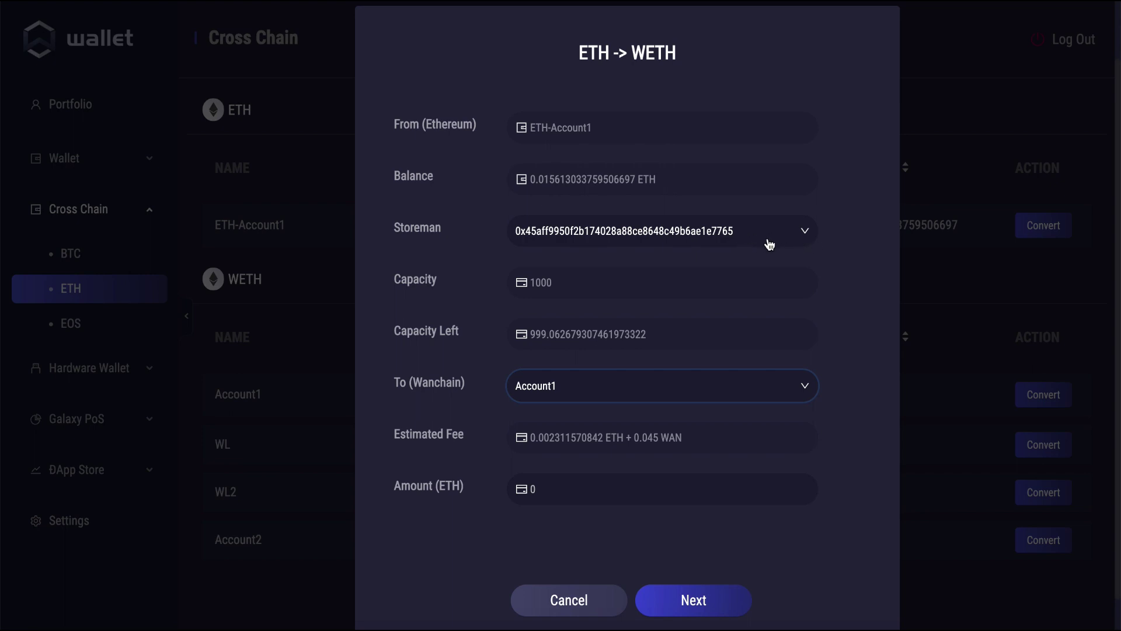
left_click(798, 234)
left_click(796, 235)
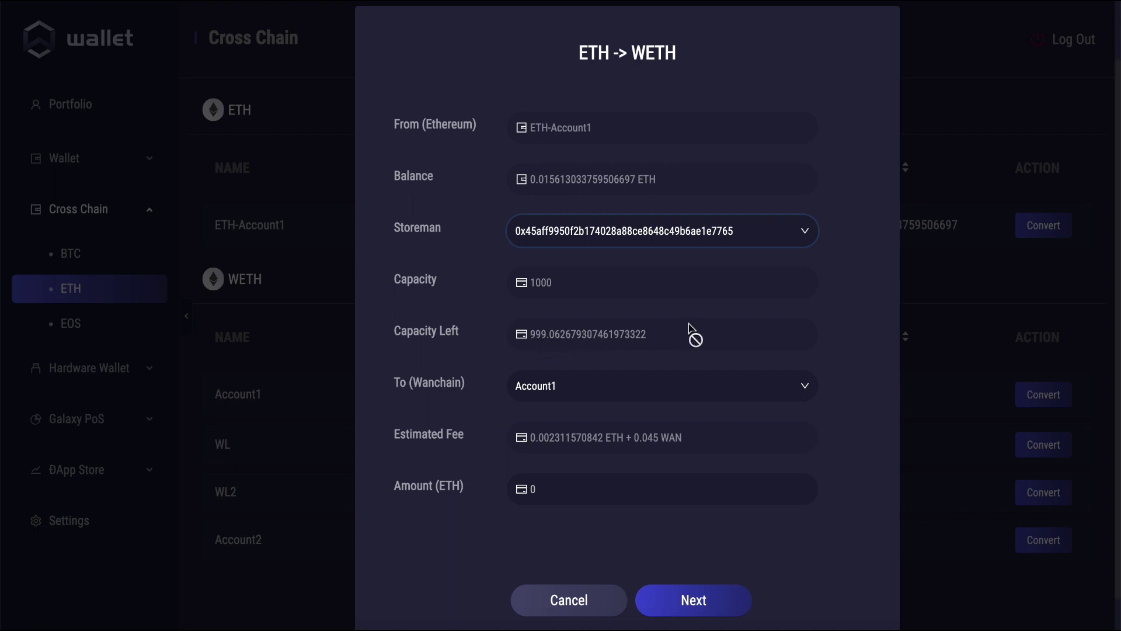
Step: Confirm Account1 as the Wanchain account receiving the WETH
left_click(564, 395)
left_click(565, 385)
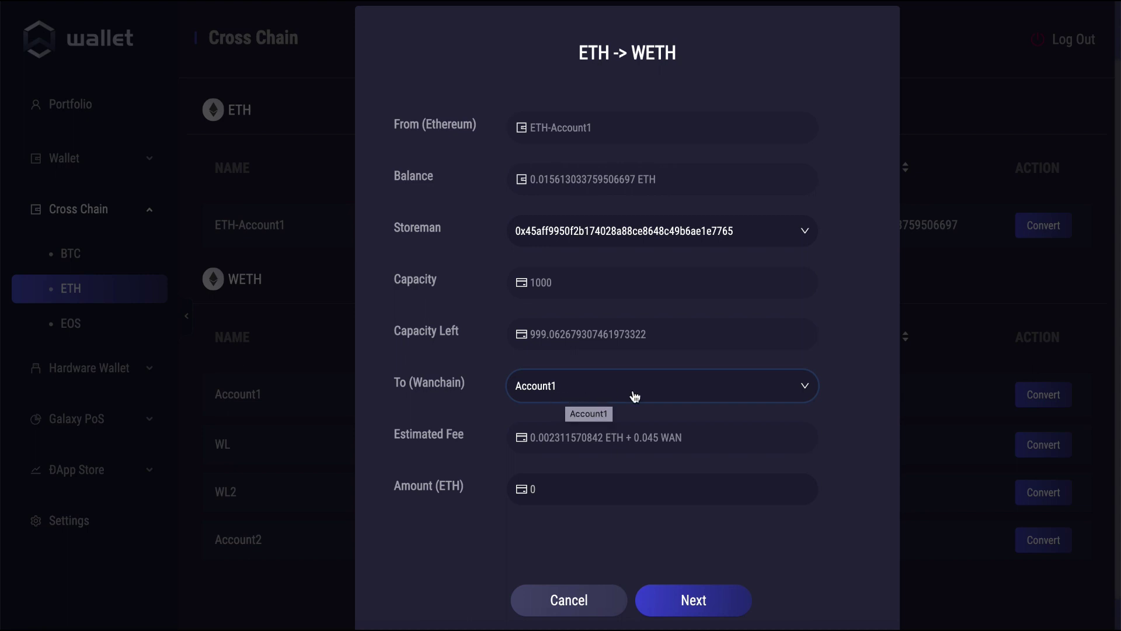
left_click(575, 394)
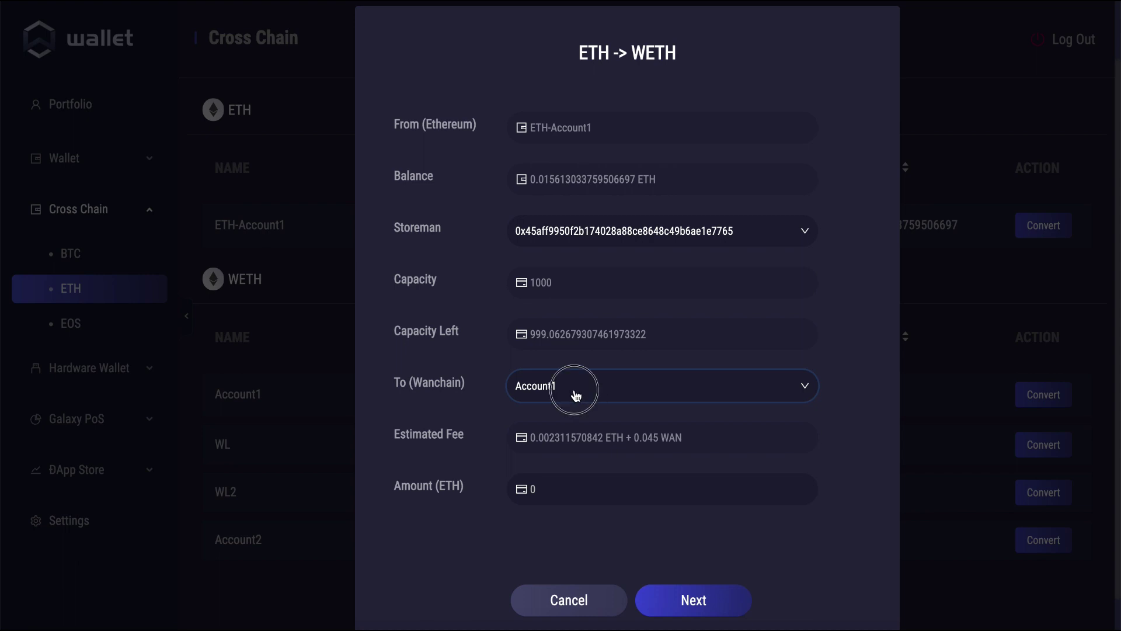
left_click(554, 418)
Step: Enter an amount of 0.003 ETH, review the confirmation summary, and send the transfer
left_click(554, 489)
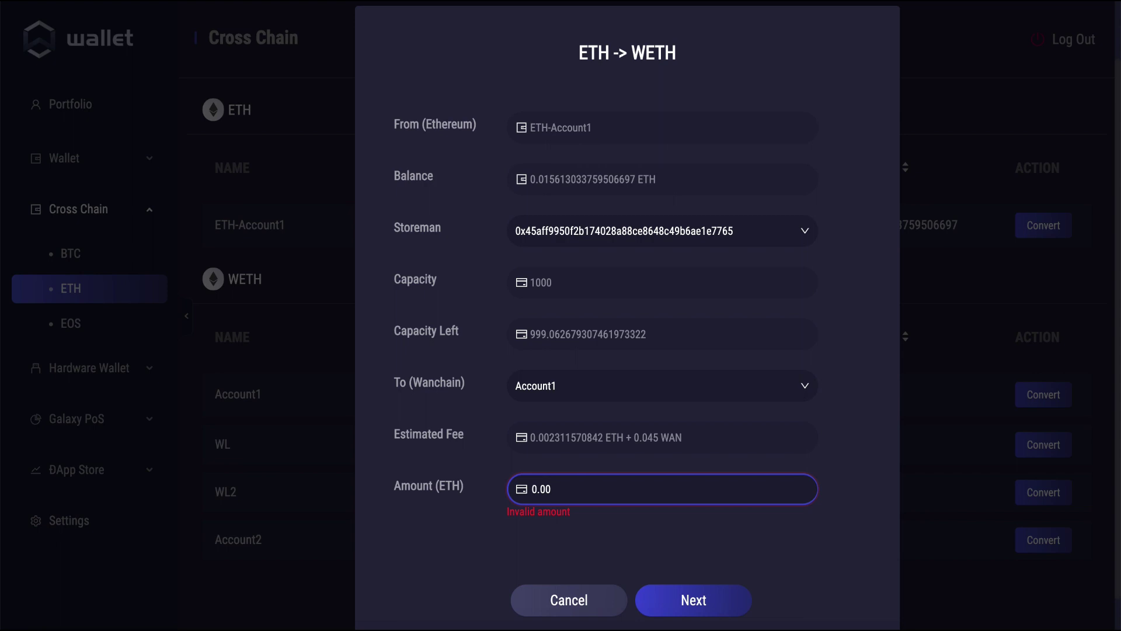
type("3")
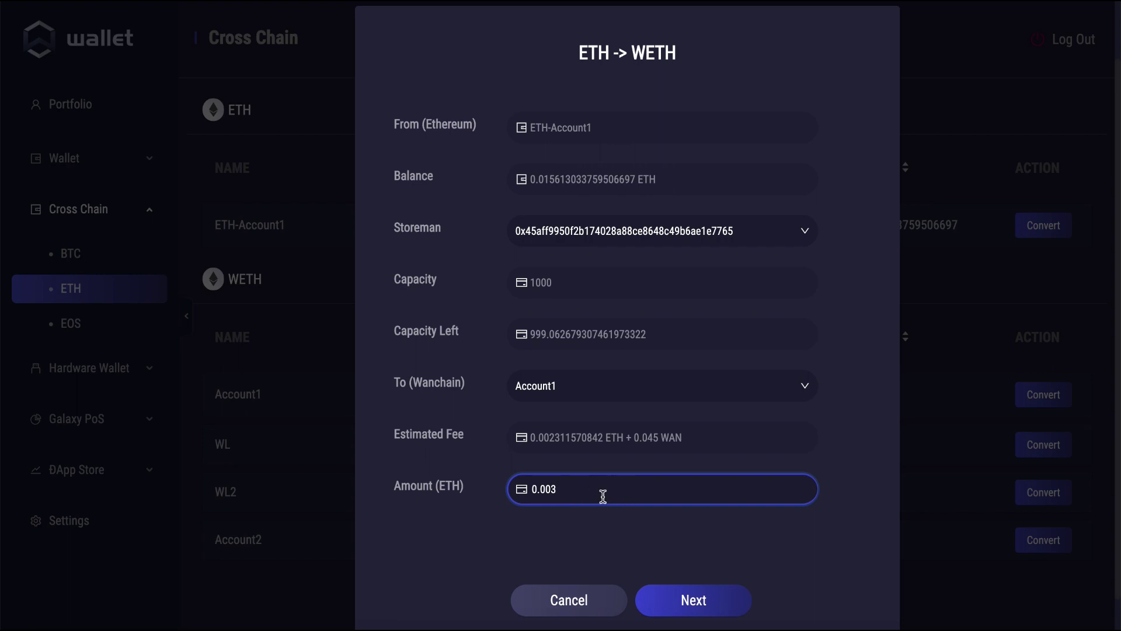
left_click(709, 609)
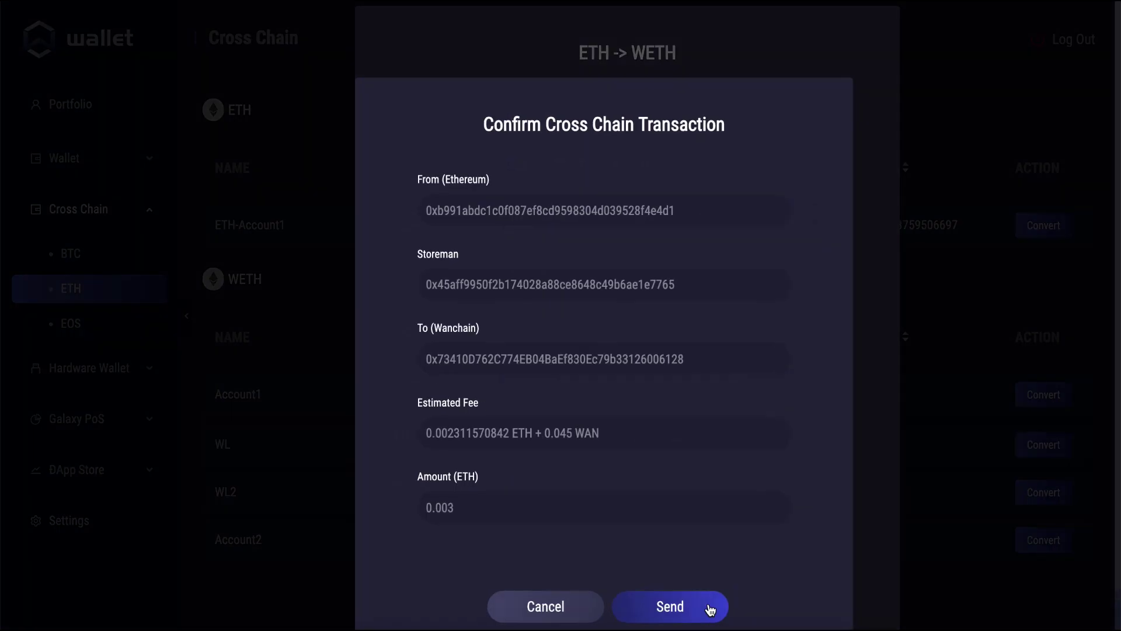
scroll(681, 566, "down", 2)
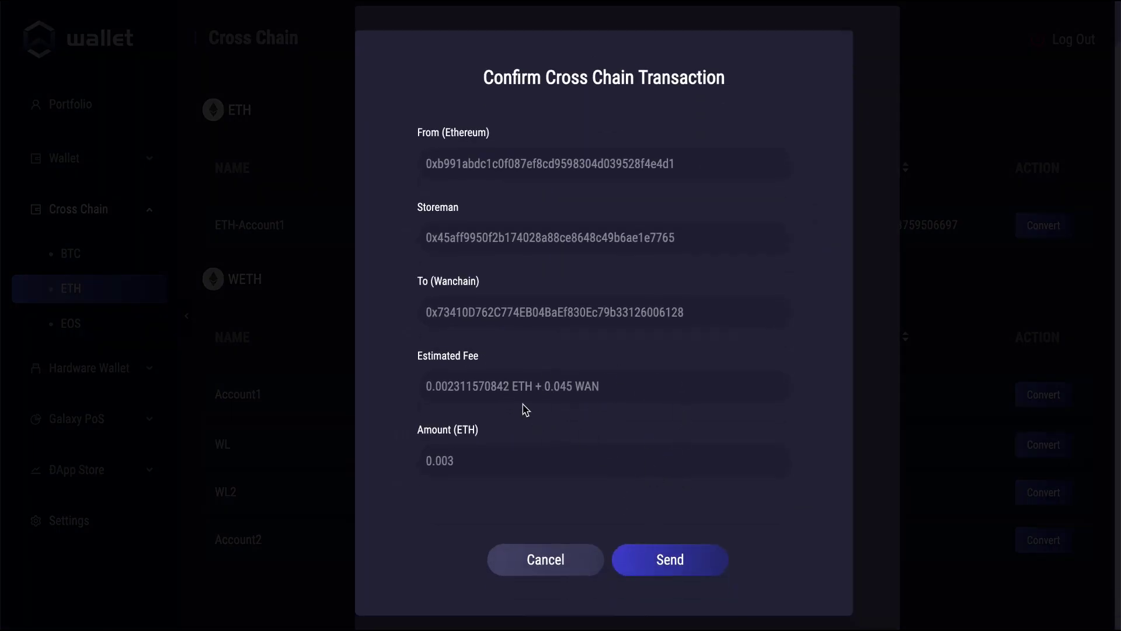
left_click(671, 567)
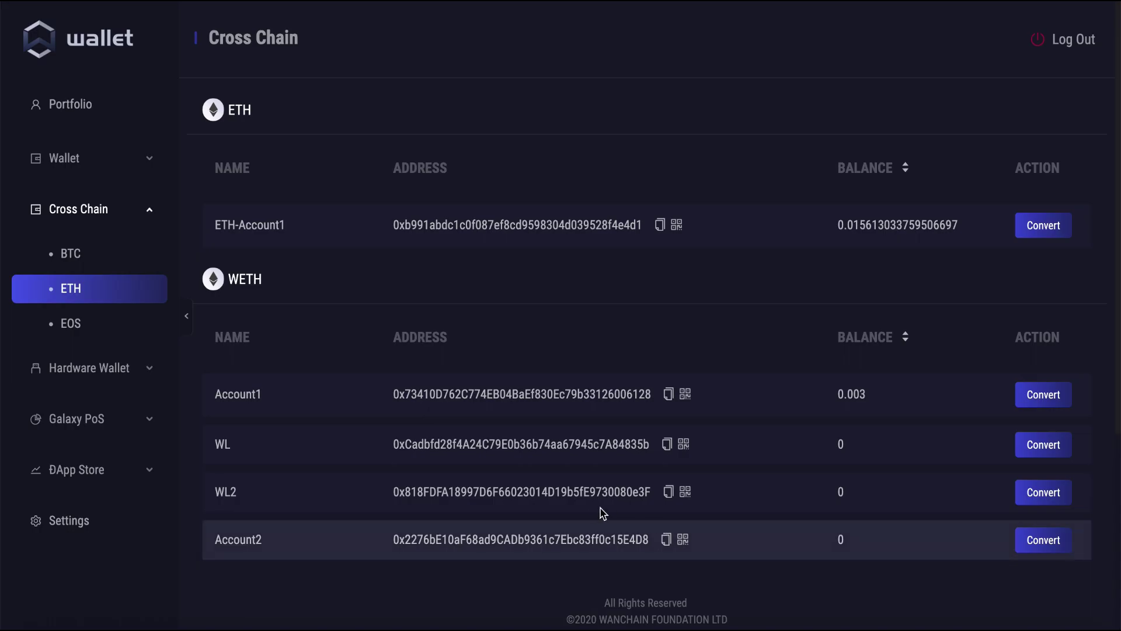
Step: Scroll to the Transaction History to find the new 0.003 transfer marked Lock Request Sent
scroll(607, 514, "down", 5)
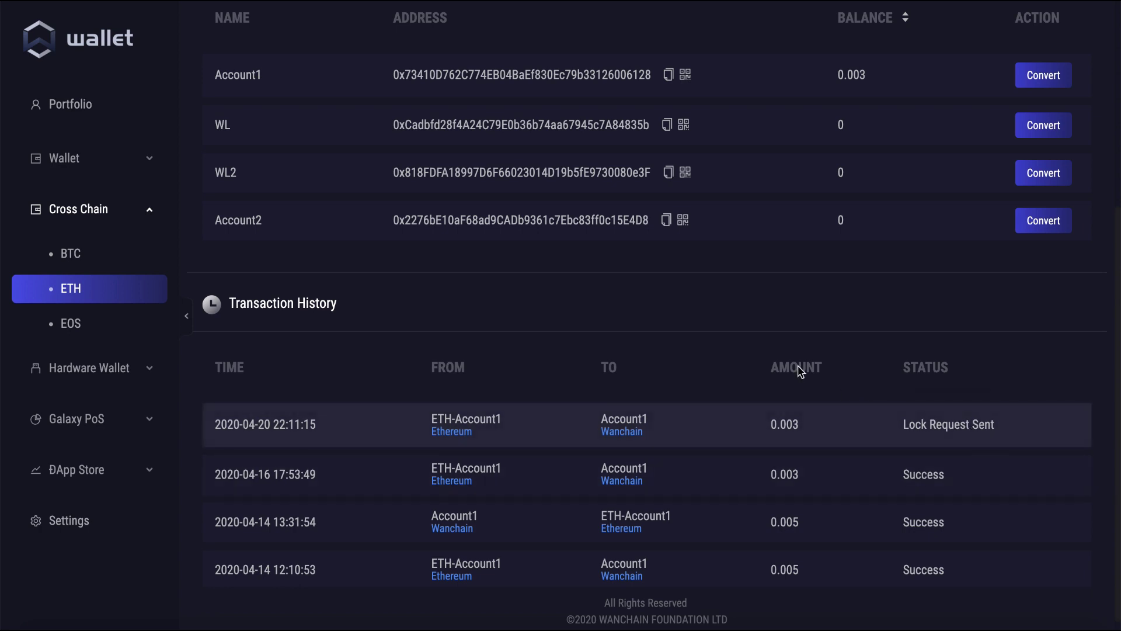
Step: Open and dismiss the app menu, then wait for the transfer to reach Redemption Request Sent
left_click(160, 1)
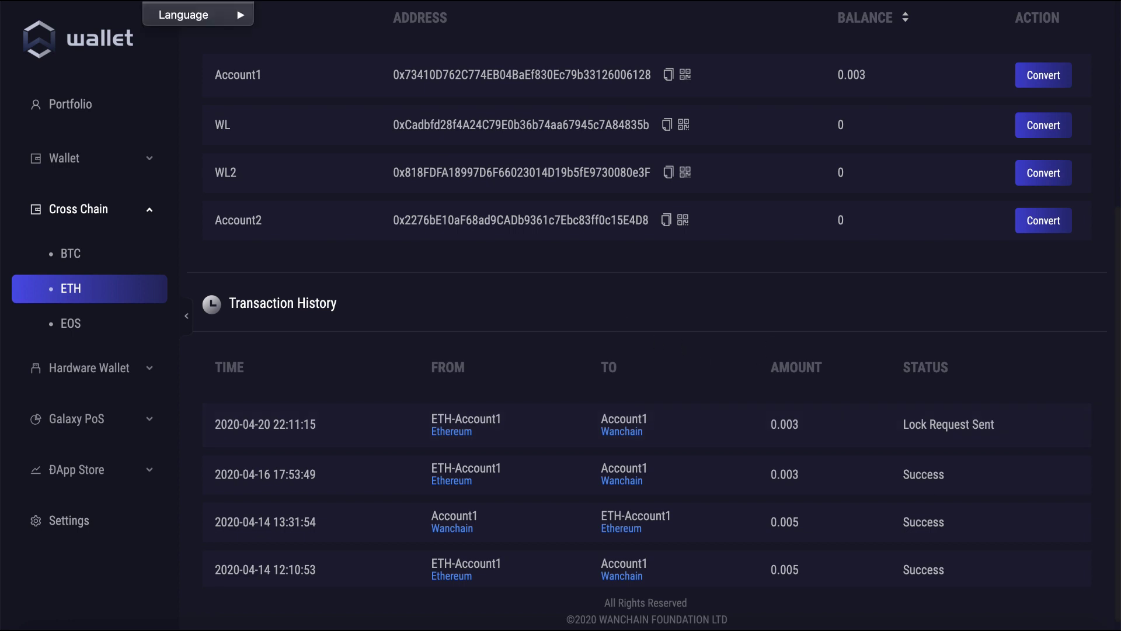
key("Escape")
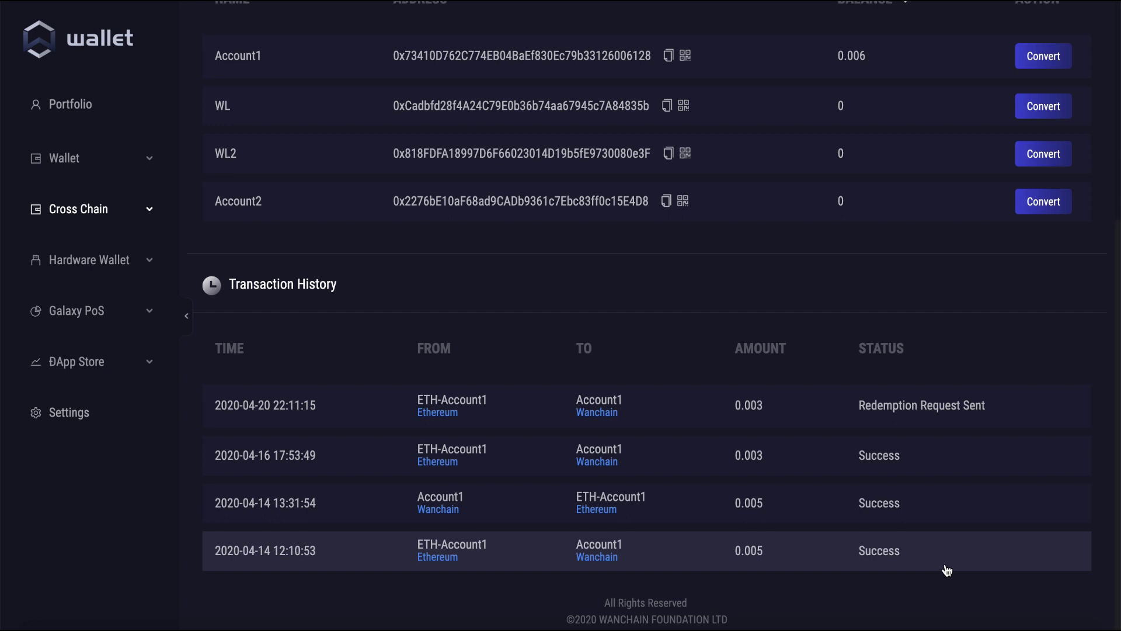
Step: Check that Account1 shows 0.006 WETH and the transfer reads Success, then return to the top
scroll(947, 570, "up", 4)
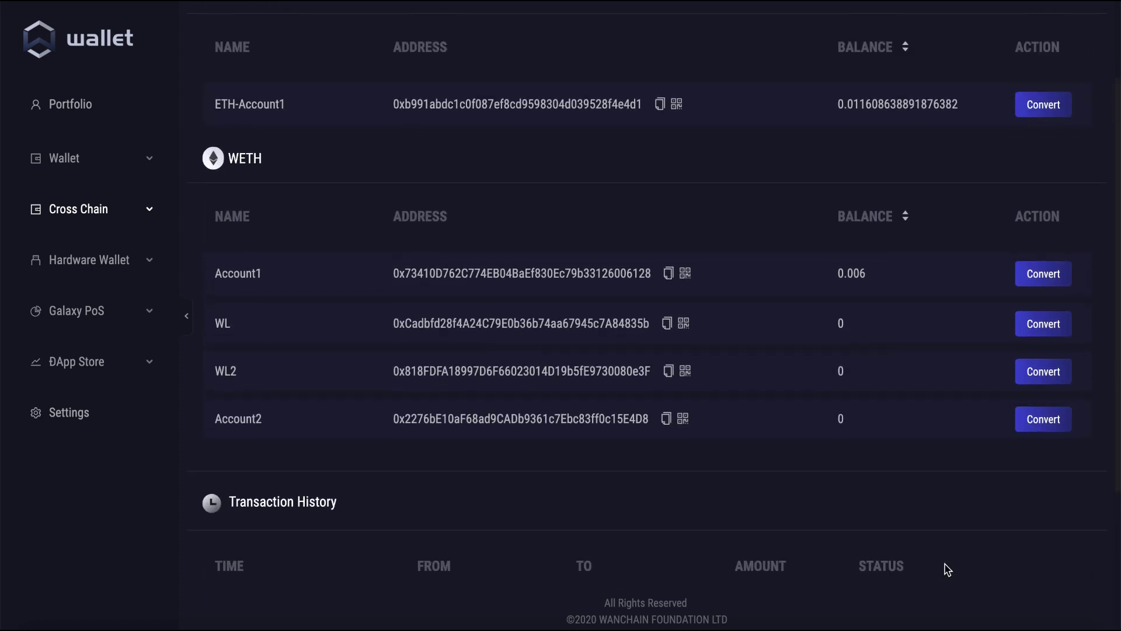
scroll(947, 570, "down", 3)
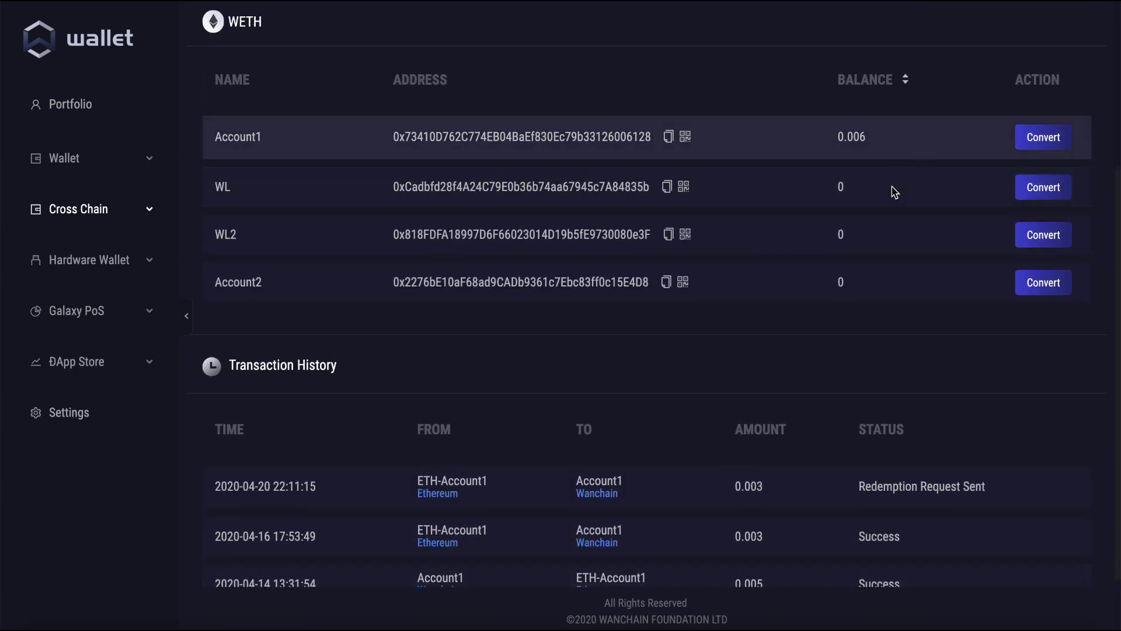
scroll(932, 310, "down", 1)
scroll(927, 350, "up", 2)
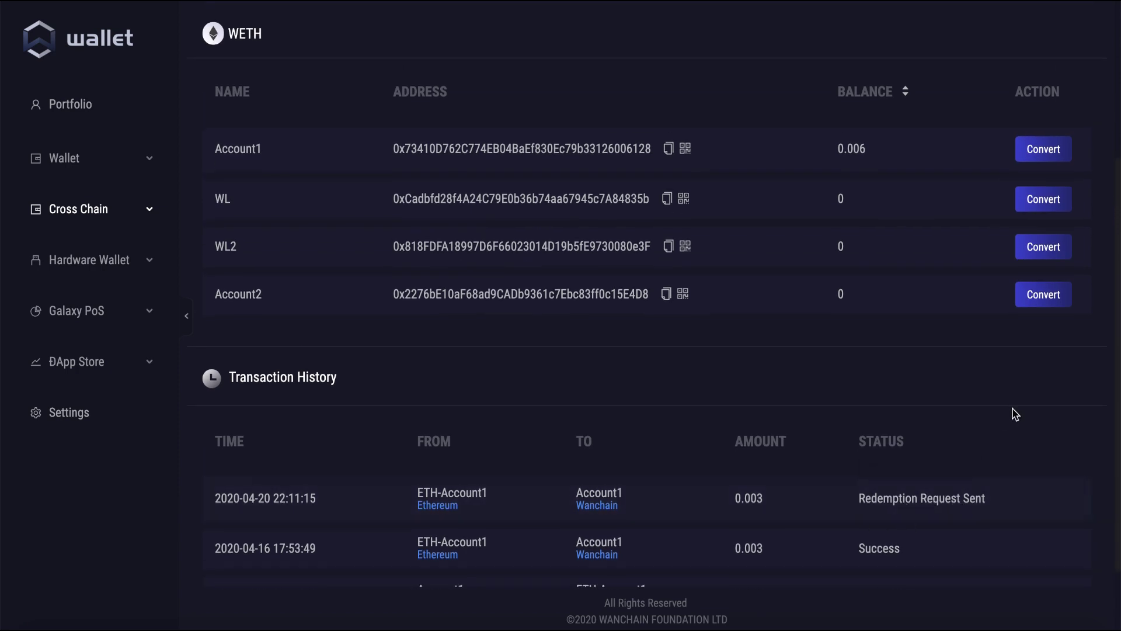
scroll(1015, 429, "up", 1)
scroll(1015, 430, "up", 1)
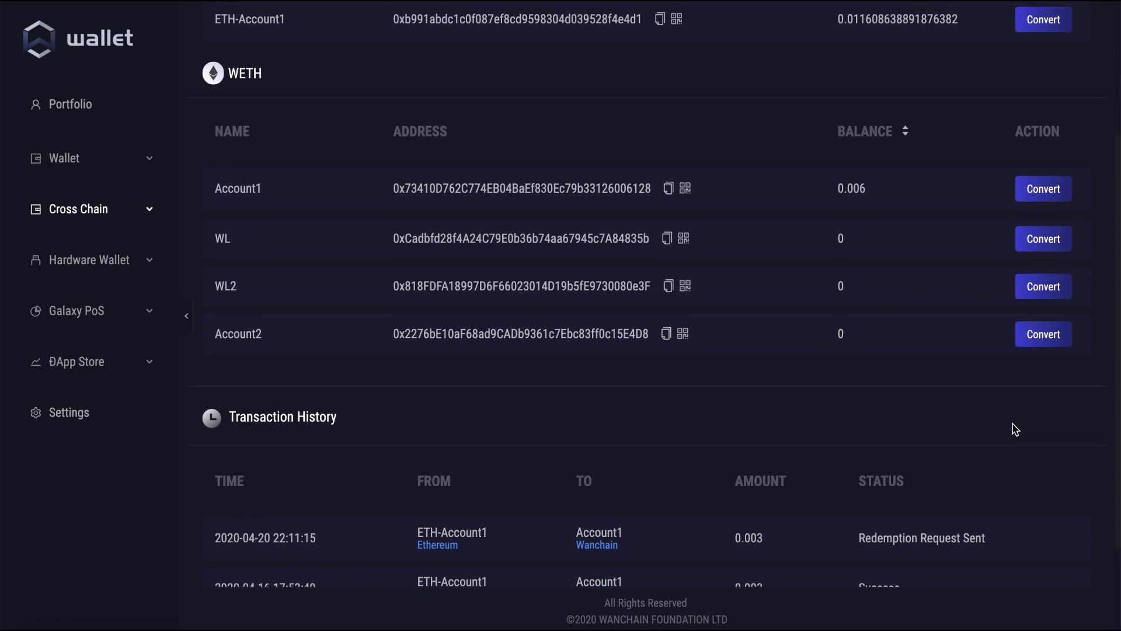
scroll(1015, 429, "down", 3)
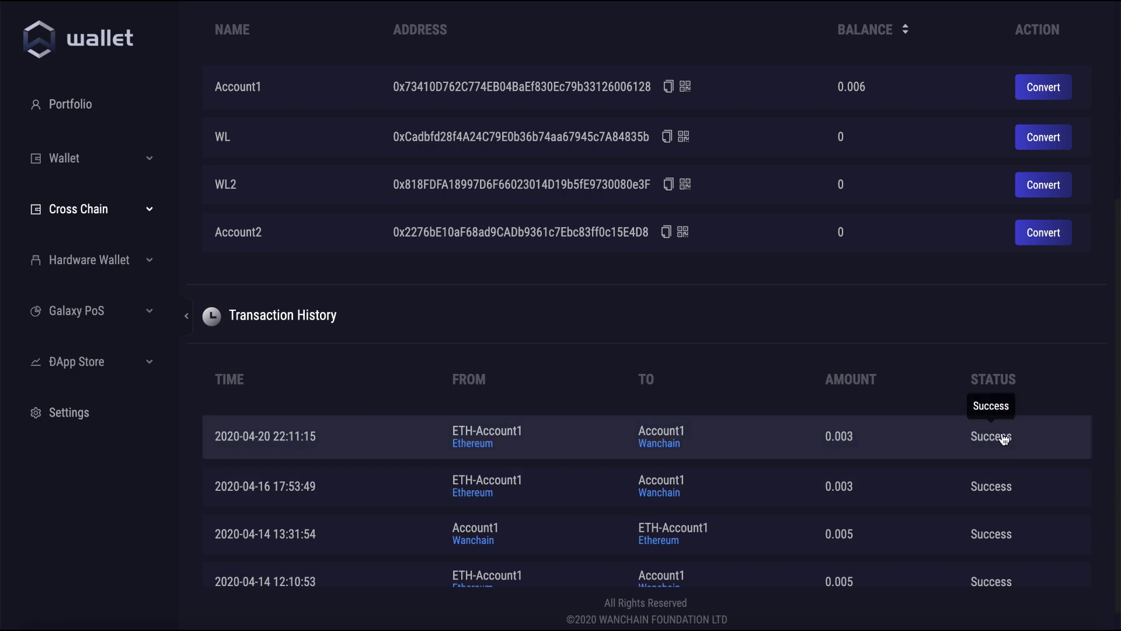
scroll(783, 243, "up", 3)
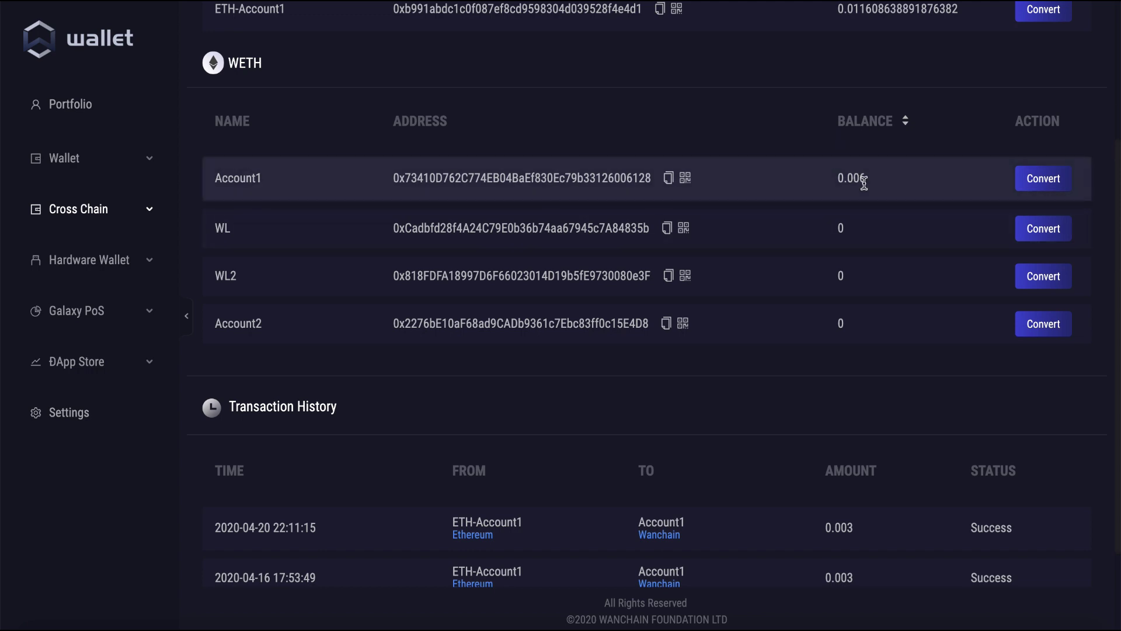
scroll(864, 183, "up", 1)
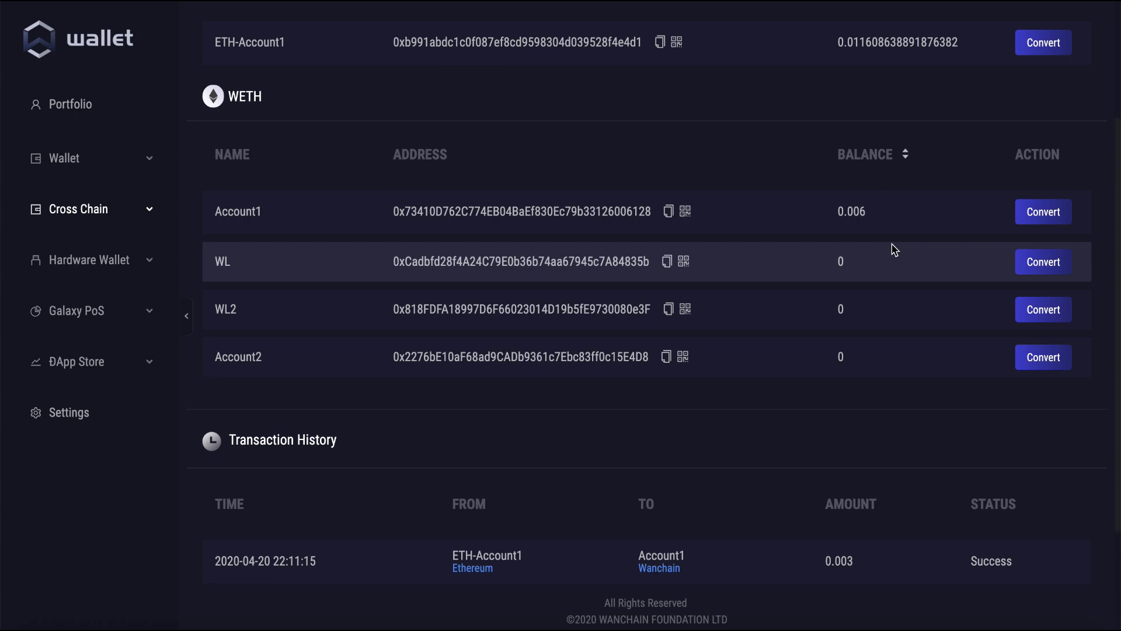
scroll(891, 221, "up", 2)
scroll(891, 220, "down", 2)
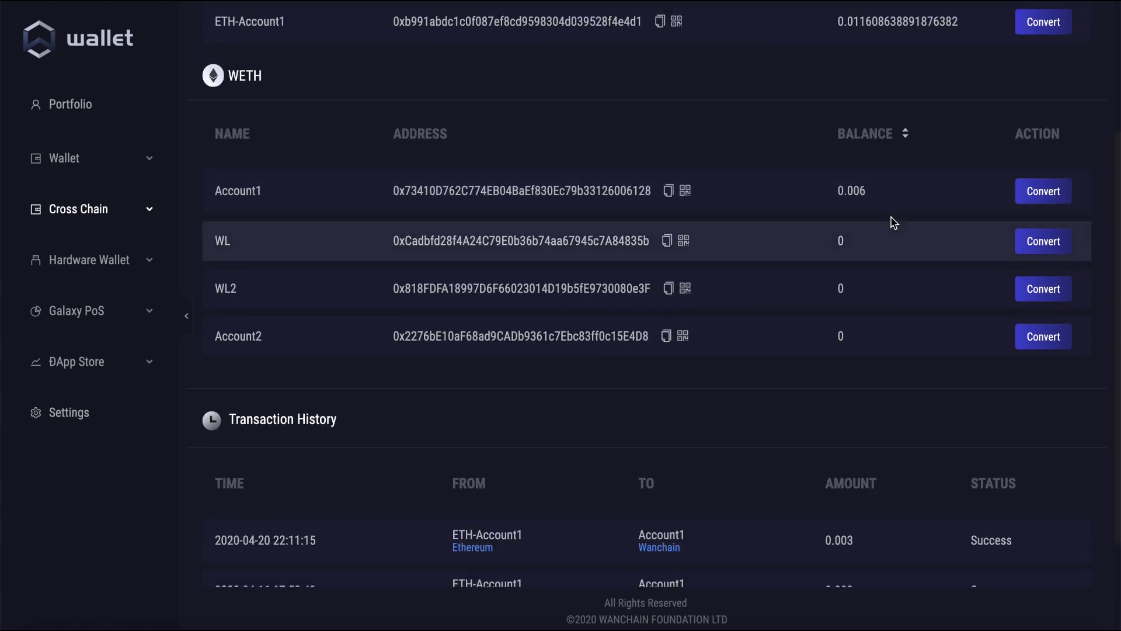
scroll(893, 222, "up", 5)
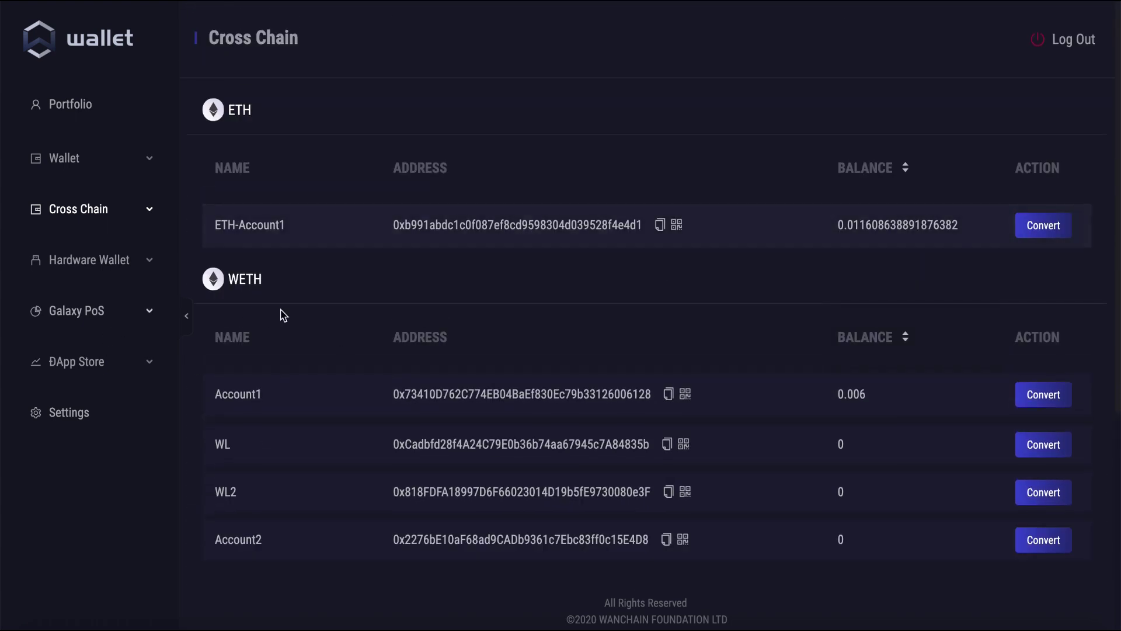
left_click(1042, 397)
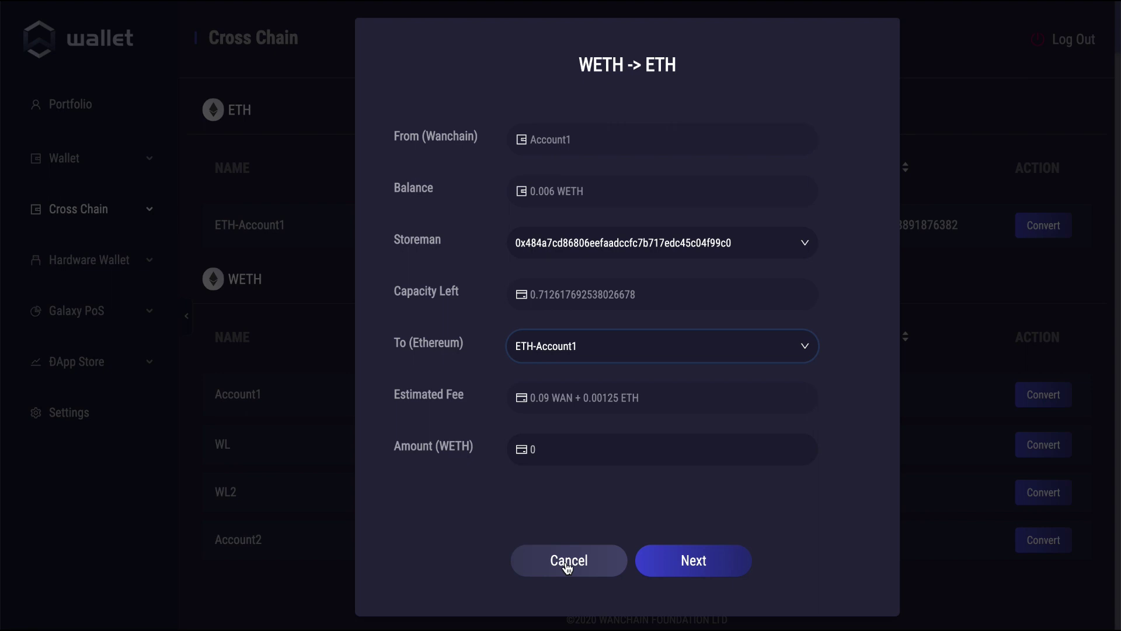
left_click(567, 562)
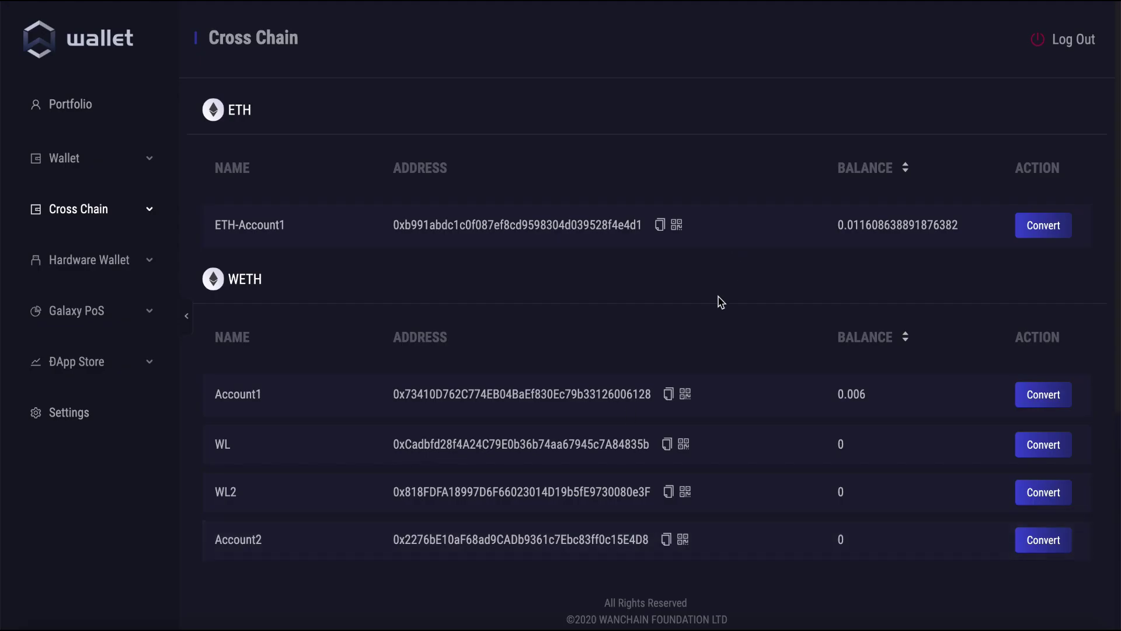